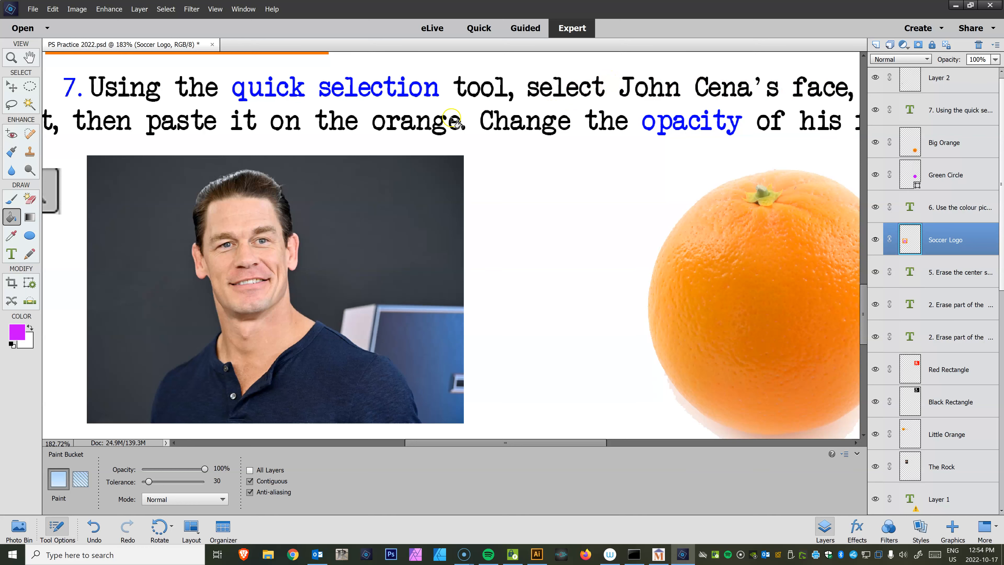
# - Select the man's head and neck on the John Cena layer with the Quick Selection tool at 50 px
pyautogui.moveTo(434, 443)
pyautogui.mouseDown()
pyautogui.moveTo(498, 443)
pyautogui.moveTo(366, 444)
pyautogui.moveTo(485, 446)
pyautogui.moveTo(408, 444)
pyautogui.mouseUp()
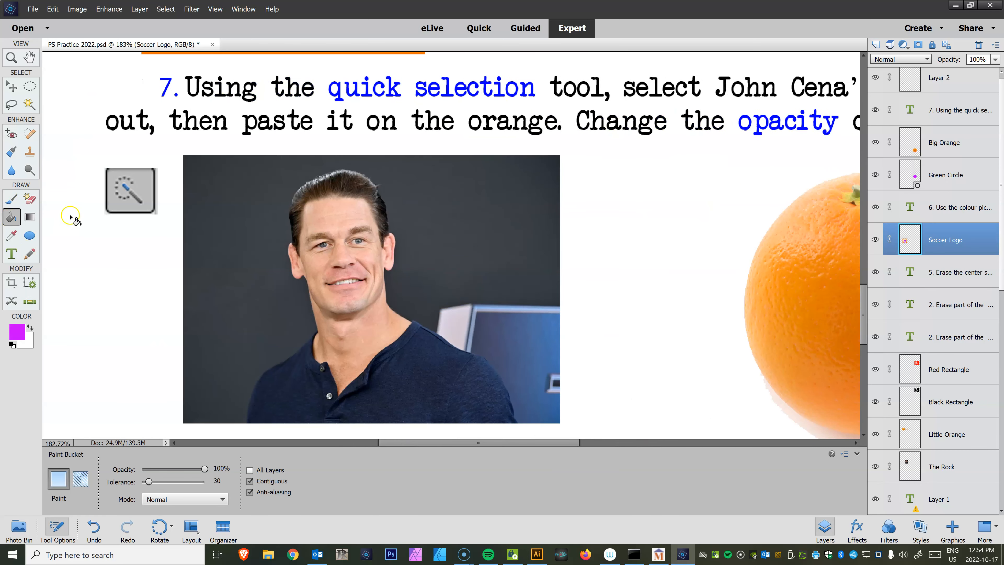
pyautogui.click(28, 200)
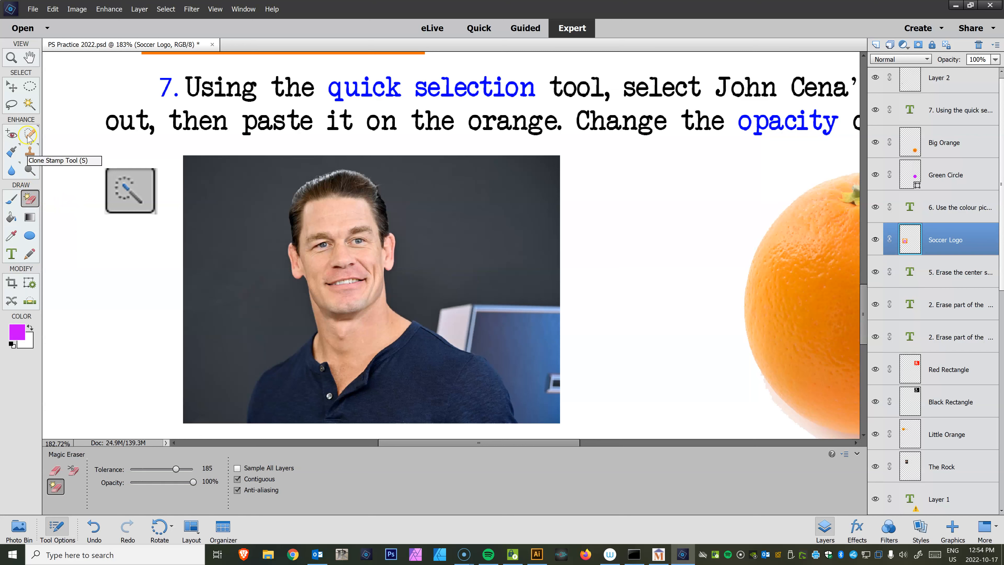
pyautogui.click(29, 104)
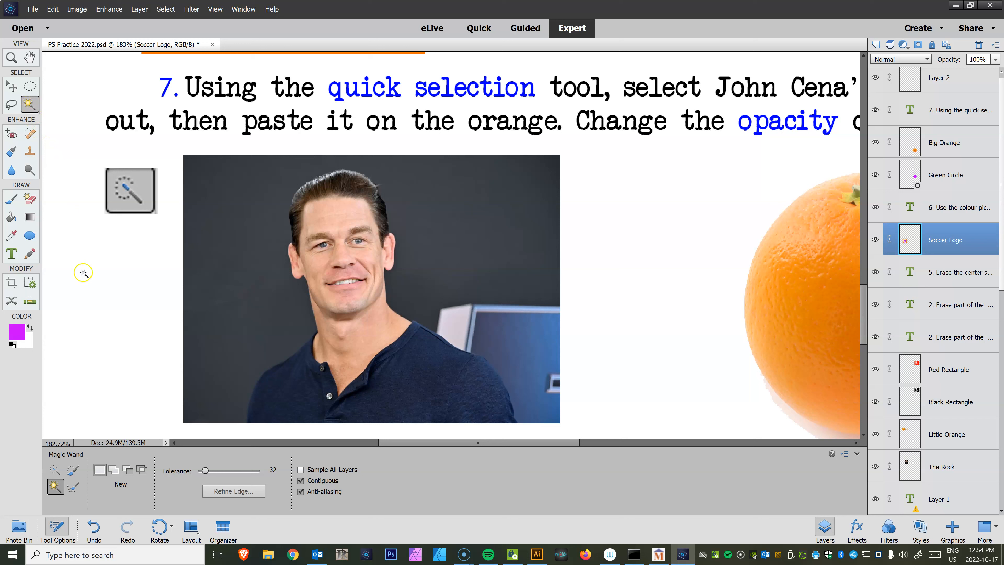
pyautogui.click(56, 471)
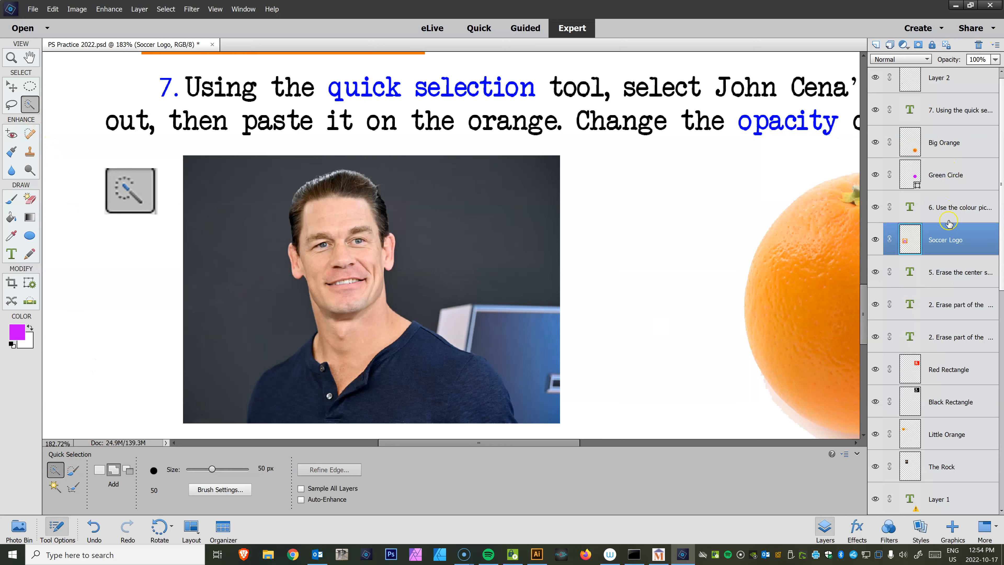
pyautogui.scroll(1, 942, 303)
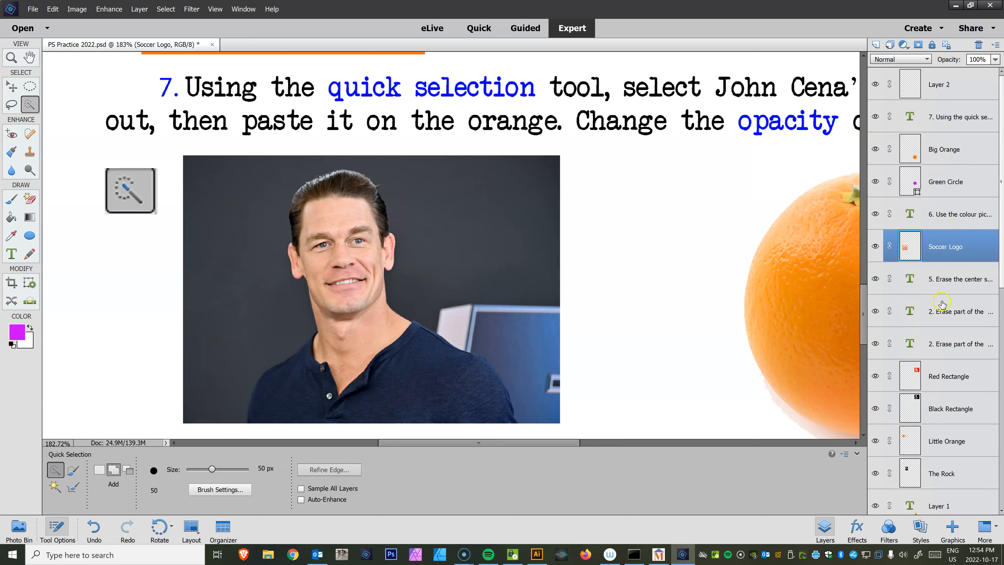
pyautogui.scroll(-5, 942, 303)
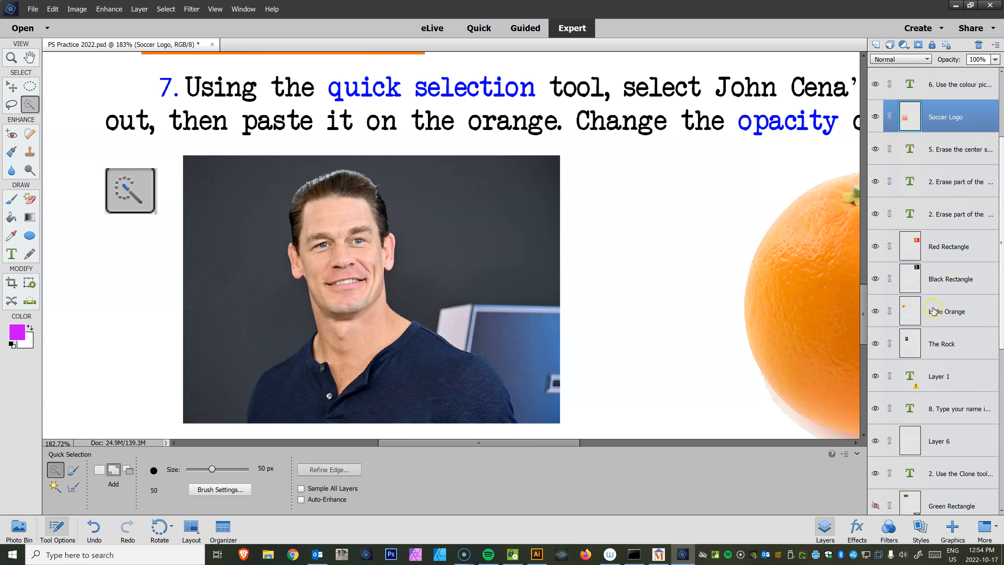
pyautogui.scroll(-8, 933, 312)
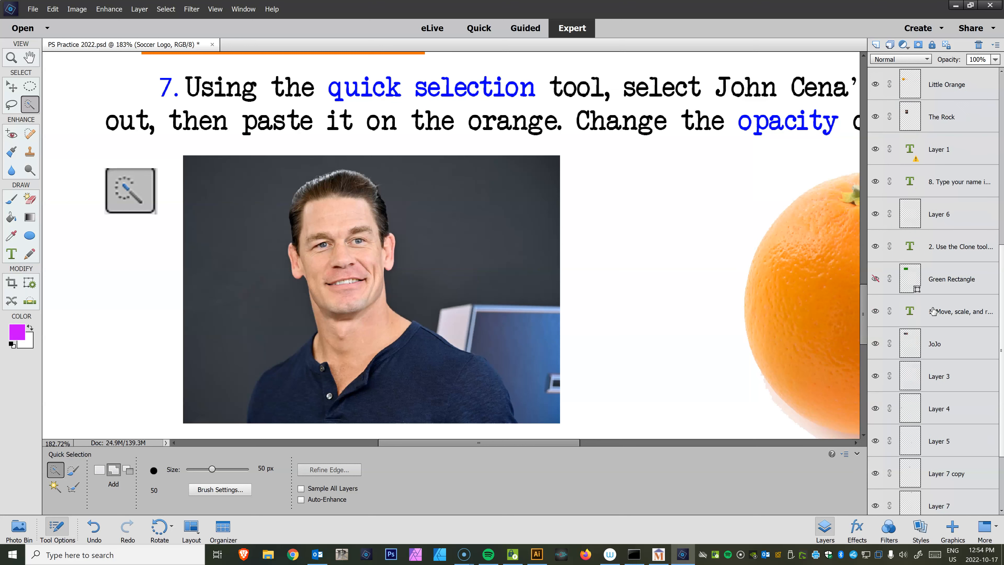
pyautogui.scroll(-1, 933, 311)
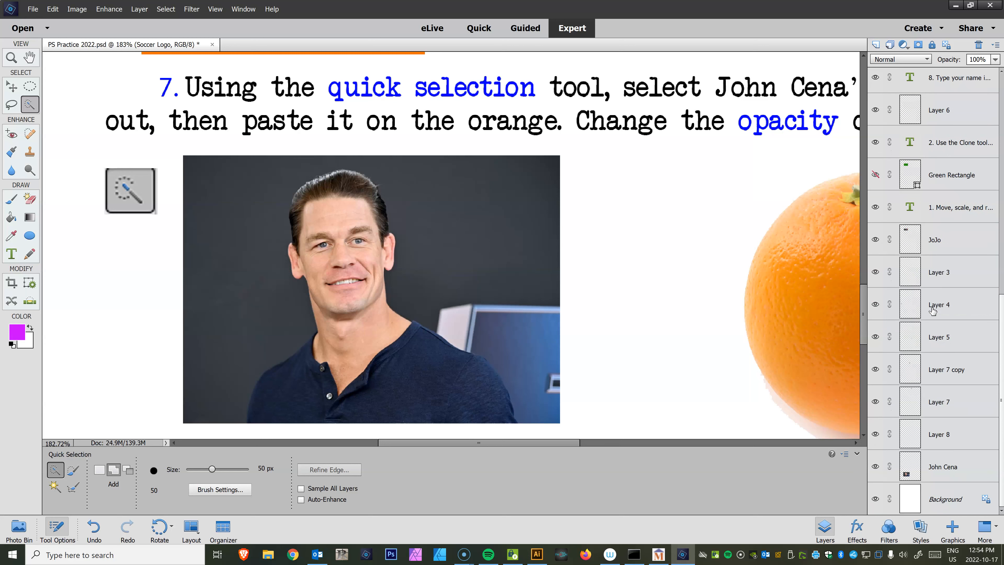
pyautogui.click(944, 469)
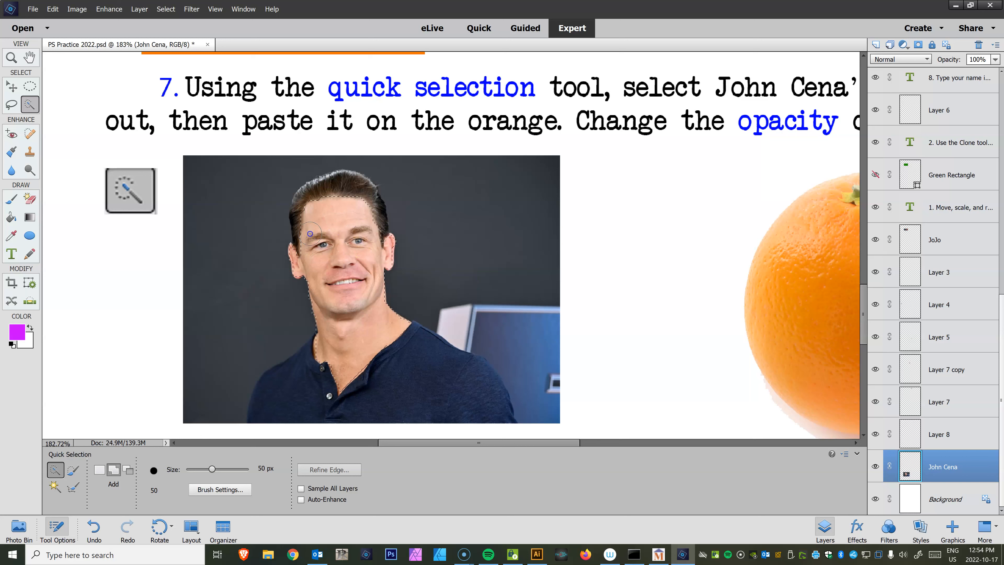
pyautogui.moveTo(306, 227)
pyautogui.mouseDown()
pyautogui.moveTo(303, 213)
pyautogui.moveTo(341, 186)
pyautogui.mouseUp()
pyautogui.moveTo(371, 237); pyautogui.dragTo(370, 237)
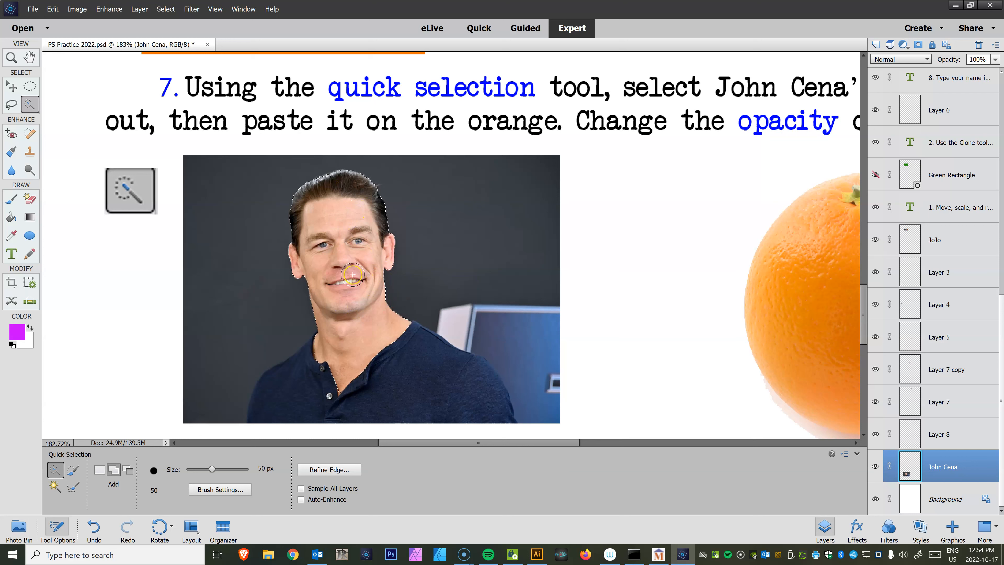
# - Cut the selected head out of the John Cena photo and paste it as a new layer
pyautogui.click(53, 9)
pyautogui.click(56, 54)
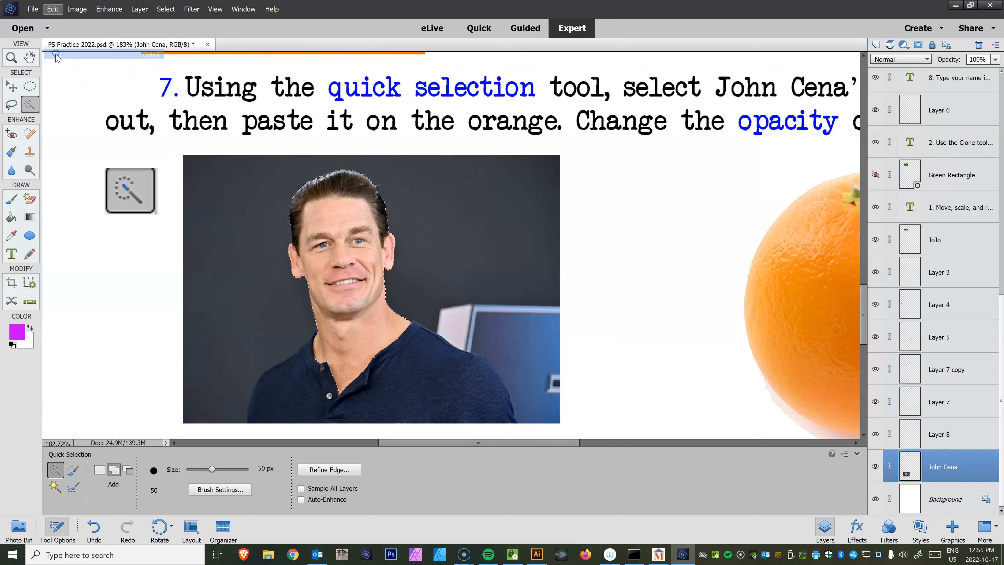
pyautogui.click(52, 8)
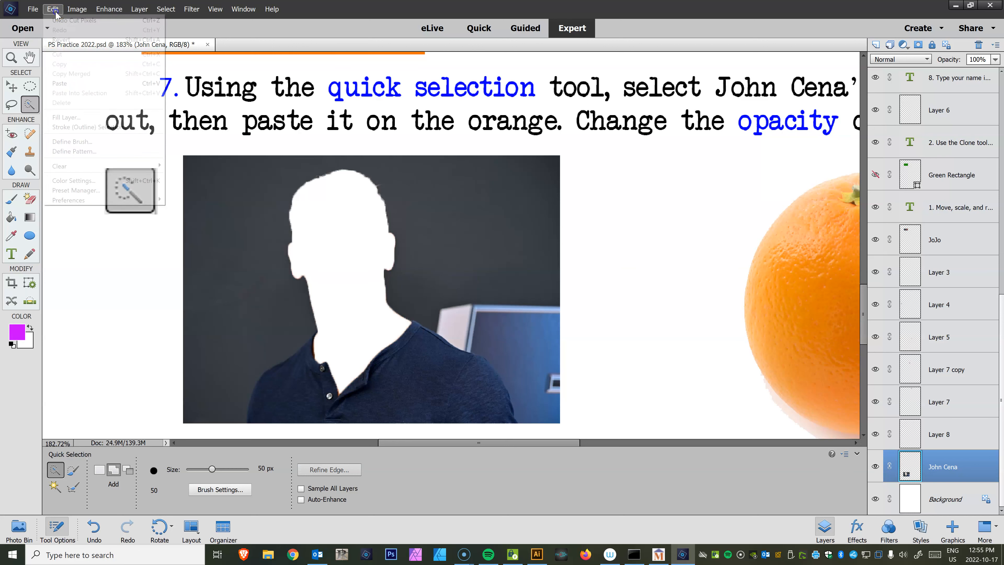
pyautogui.click(71, 88)
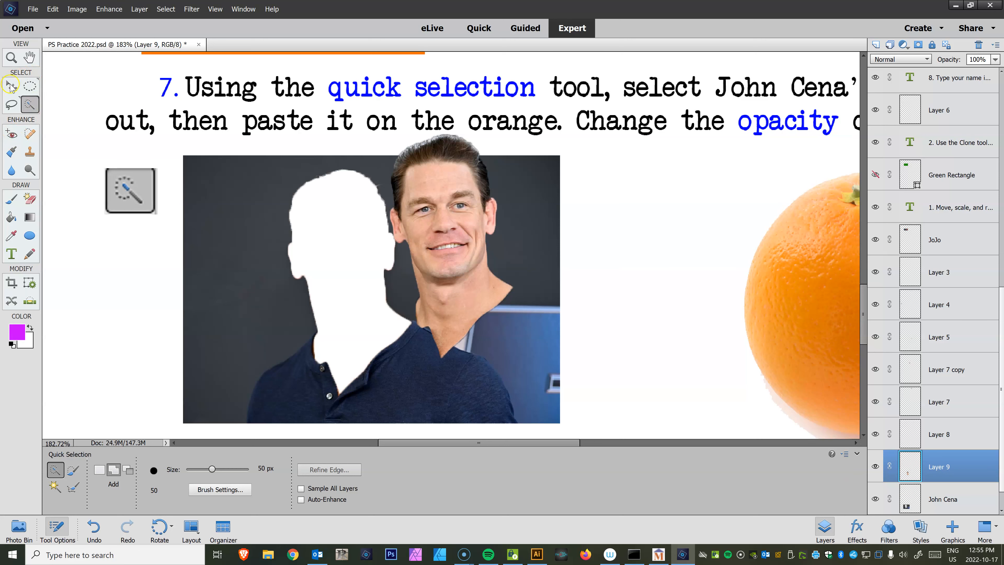
pyautogui.click(11, 85)
pyautogui.doubleClick(943, 467)
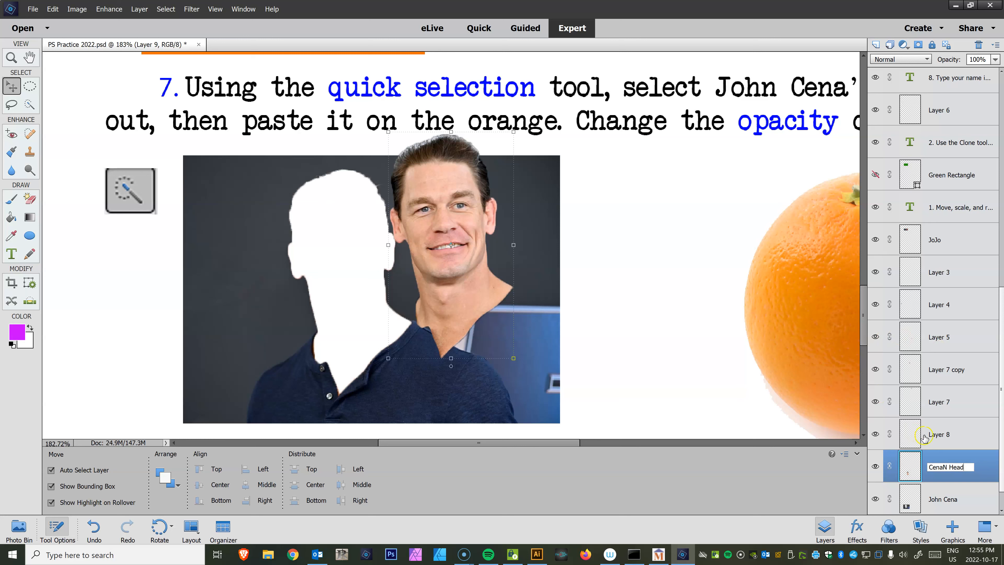
pyautogui.press('Escape')
pyautogui.press('Delete')
pyautogui.hotkey('ctrl', 'z')
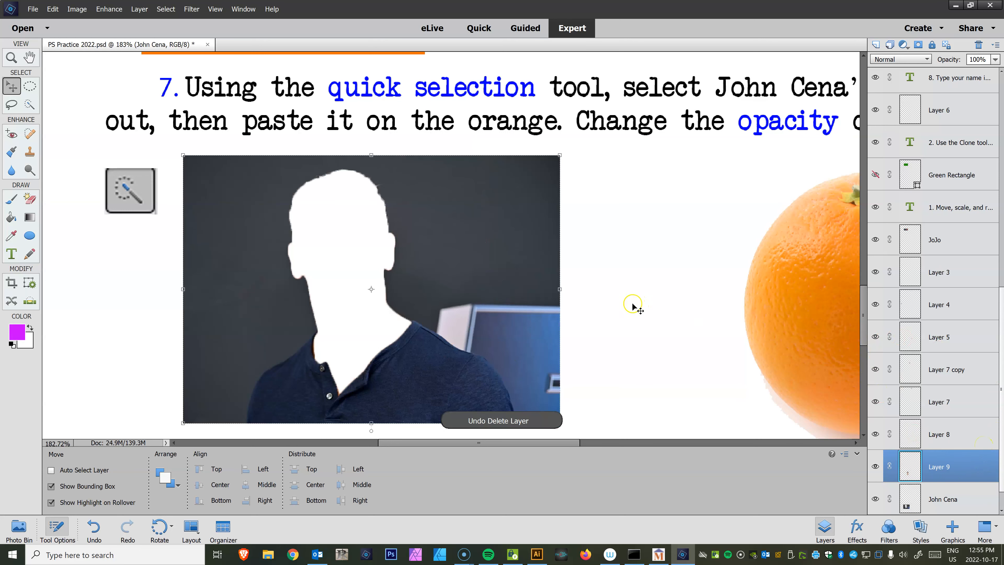
# - Rename the pasted head layer as Cena Head and move the head onto the big orange
pyautogui.doubleClick(933, 467)
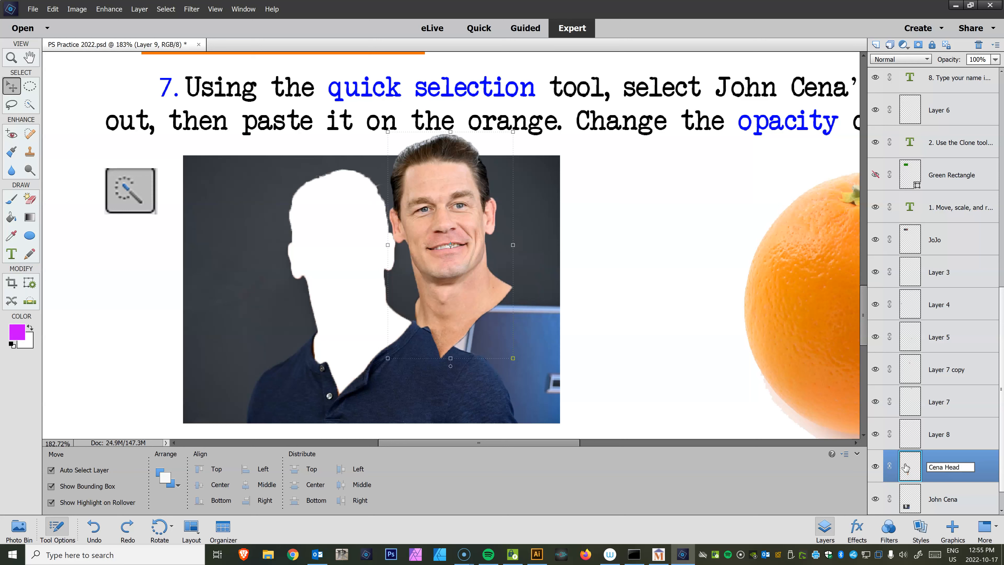
pyautogui.press('Return')
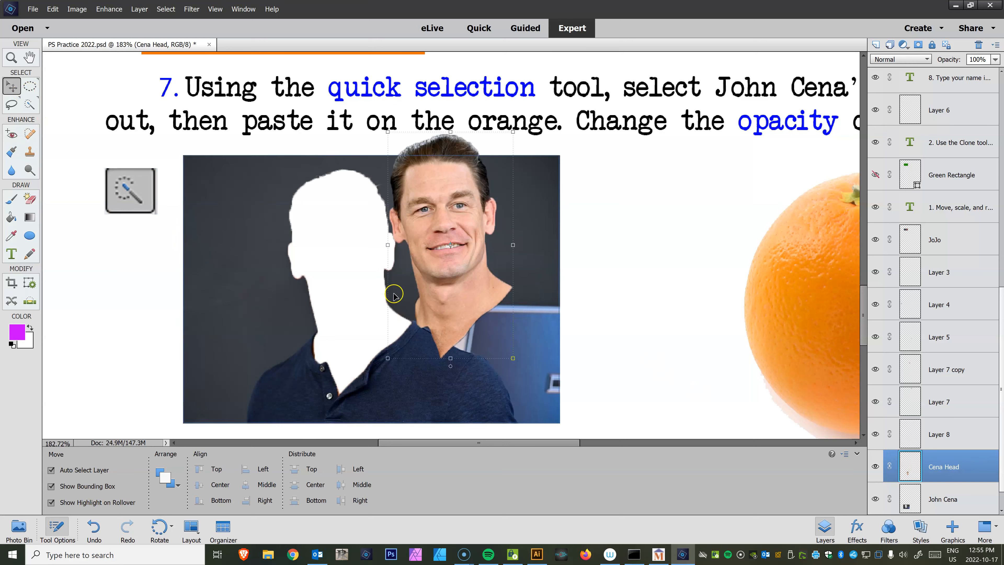
pyautogui.moveTo(447, 266); pyautogui.dragTo(650, 298)
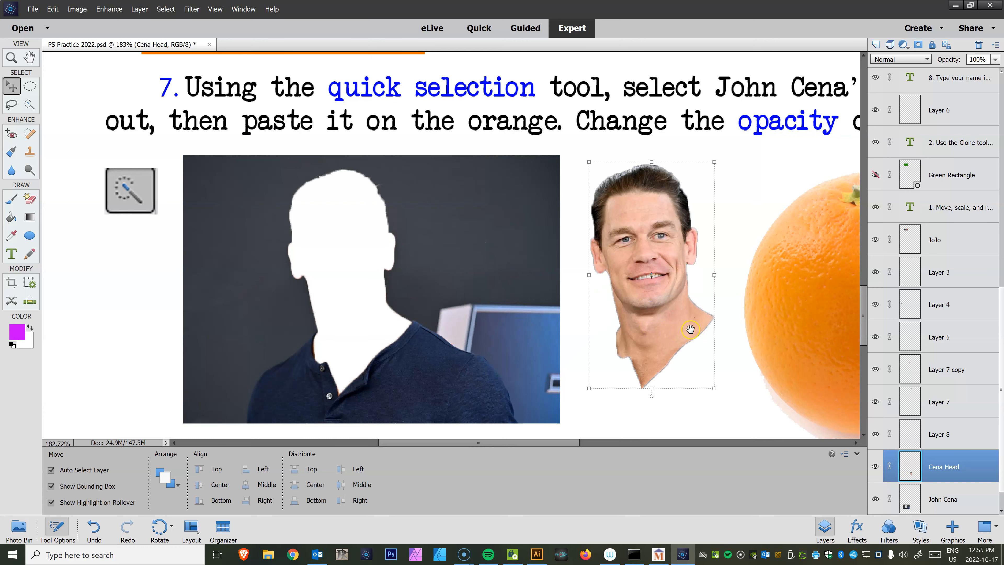
pyautogui.moveTo(702, 328); pyautogui.dragTo(61, 260)
pyautogui.click(131, 272)
pyautogui.moveTo(132, 272); pyautogui.dragTo(351, 297)
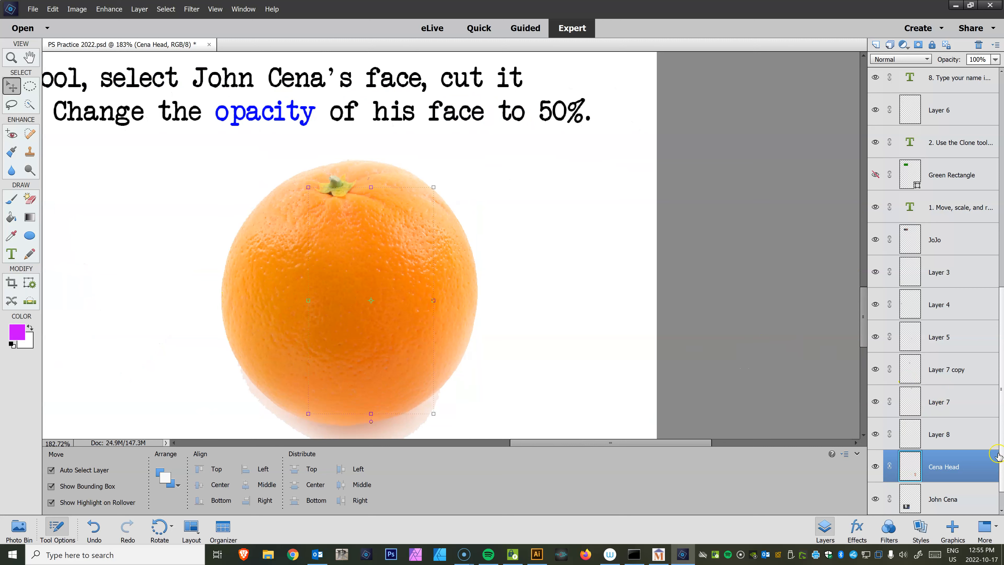
# - Reorder the Cena Head layer so it sits directly above the Big Orange layer
pyautogui.moveTo(918, 463); pyautogui.dragTo(962, 116)
pyautogui.scroll(10, 955, 185)
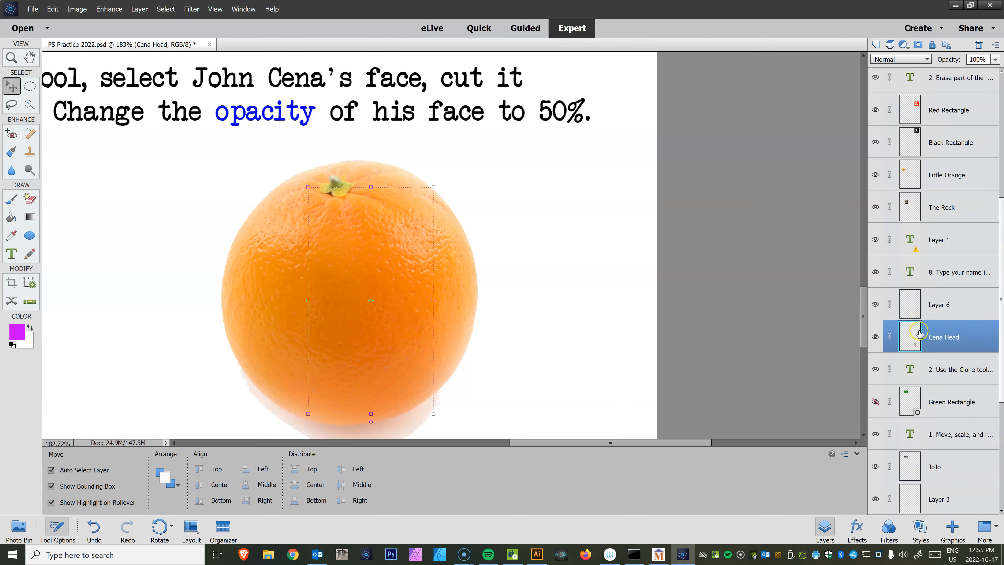
pyautogui.moveTo(911, 470); pyautogui.dragTo(916, 95)
pyautogui.scroll(4, 940, 232)
pyautogui.moveTo(912, 257); pyautogui.dragTo(917, 135)
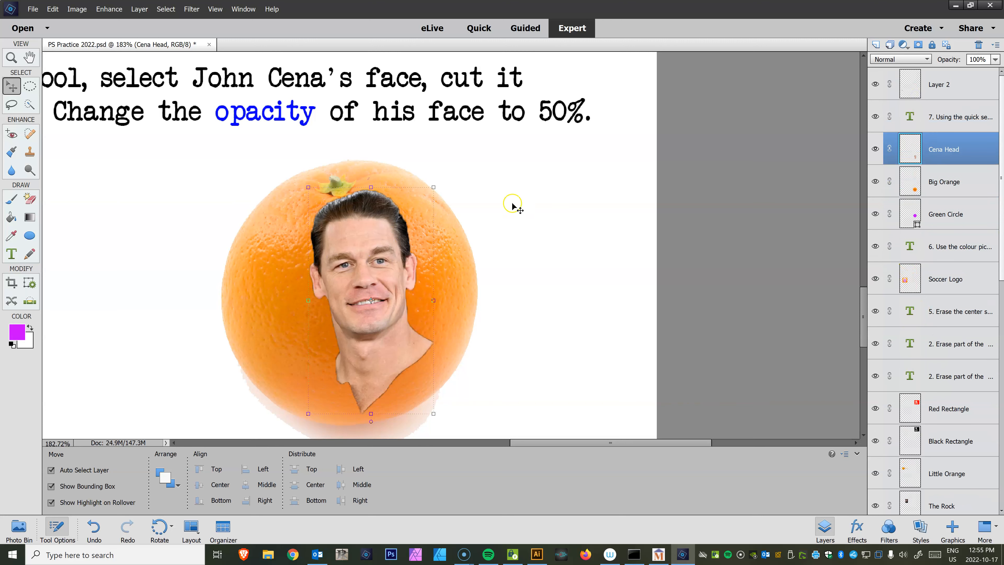
# - Erase the neck, ears and hair around the face with a soft 100 px Eraser brush, leaving only the face
pyautogui.click(31, 199)
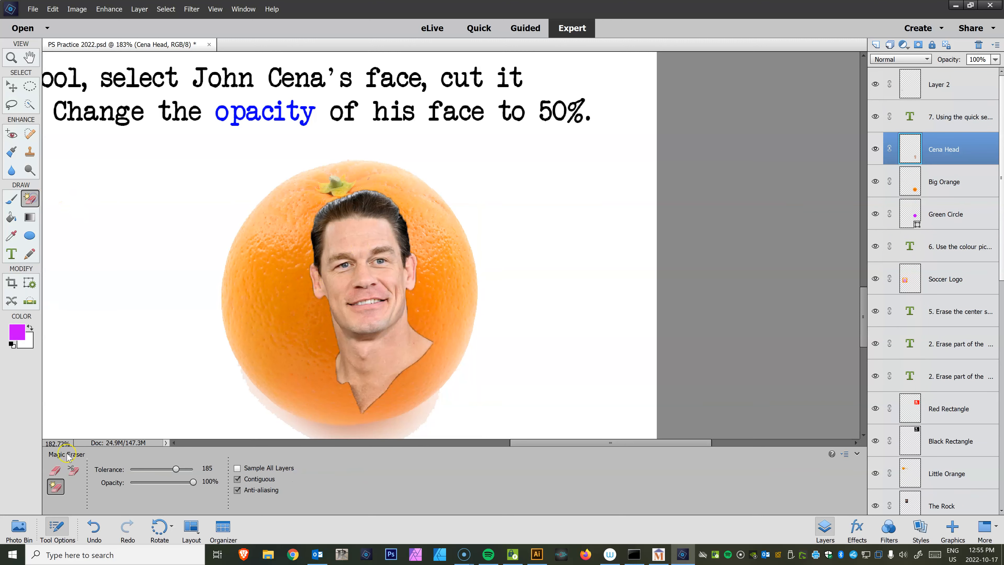
pyautogui.click(56, 470)
pyautogui.moveTo(324, 368)
pyautogui.mouseDown()
pyautogui.moveTo(356, 392)
pyautogui.moveTo(321, 367)
pyautogui.moveTo(410, 395)
pyautogui.moveTo(426, 365)
pyautogui.moveTo(404, 355)
pyautogui.moveTo(429, 321)
pyautogui.moveTo(386, 354)
pyautogui.moveTo(334, 352)
pyautogui.moveTo(315, 338)
pyautogui.moveTo(364, 354)
pyautogui.moveTo(420, 316)
pyautogui.moveTo(409, 333)
pyautogui.moveTo(333, 343)
pyautogui.mouseUp()
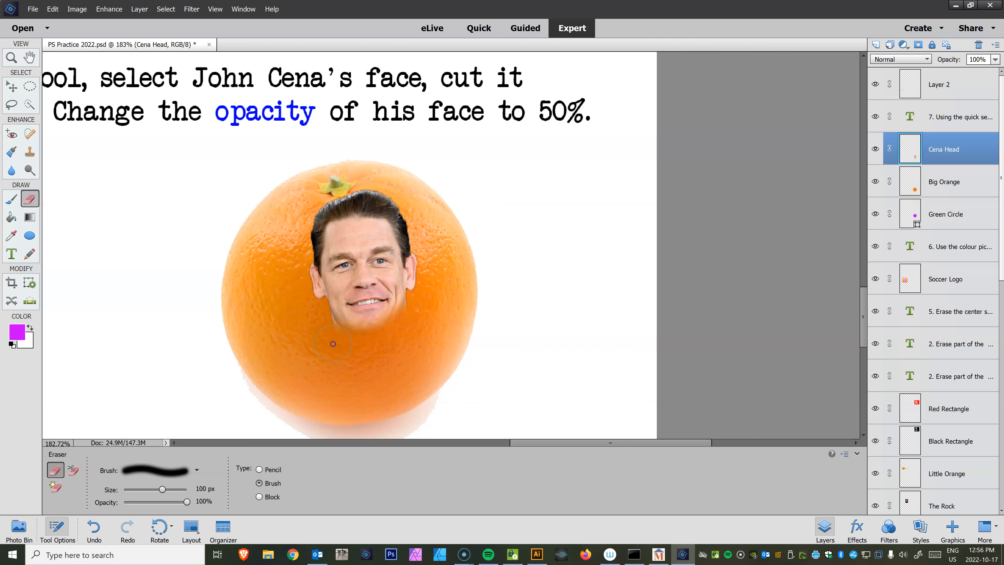
pyautogui.moveTo(305, 302)
pyautogui.mouseDown()
pyautogui.moveTo(307, 245)
pyautogui.moveTo(321, 220)
pyautogui.moveTo(381, 204)
pyautogui.moveTo(409, 221)
pyautogui.moveTo(433, 294)
pyautogui.moveTo(417, 245)
pyautogui.moveTo(392, 216)
pyautogui.moveTo(334, 207)
pyautogui.mouseUp()
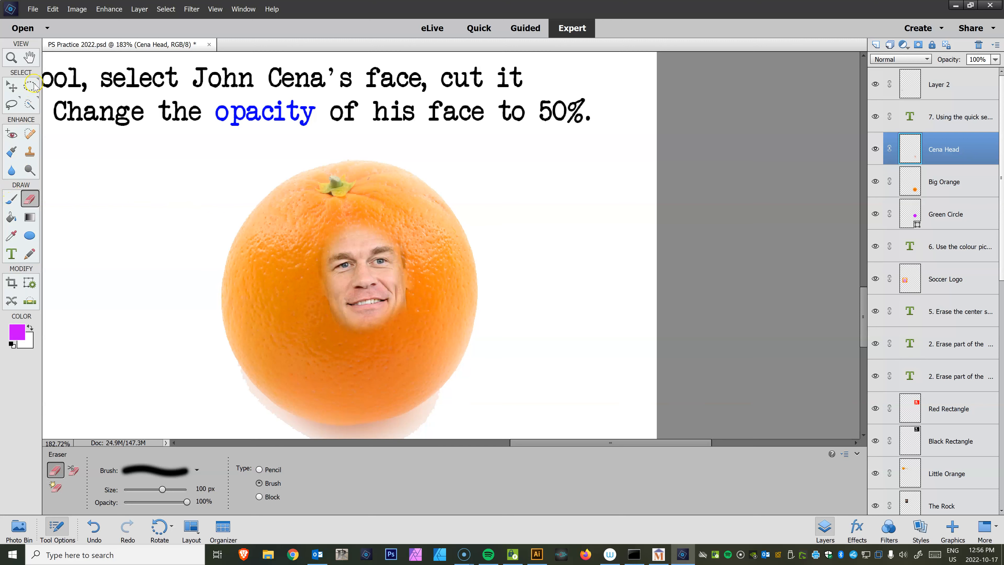
# - Lower the Cena Head layer's opacity to 48% and shift the face up and left on the orange
pyautogui.click(15, 85)
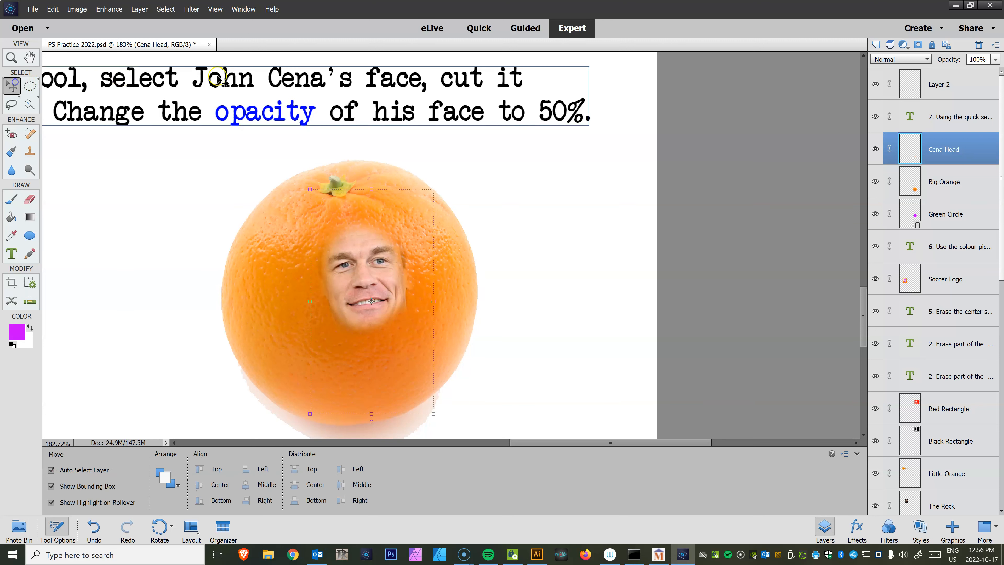
pyautogui.click(994, 60)
pyautogui.moveTo(995, 74); pyautogui.dragTo(972, 73)
pyautogui.moveTo(389, 280); pyautogui.dragTo(325, 257)
pyautogui.moveTo(371, 394); pyautogui.dragTo(439, 164)
pyautogui.scroll(5, 511, 284)
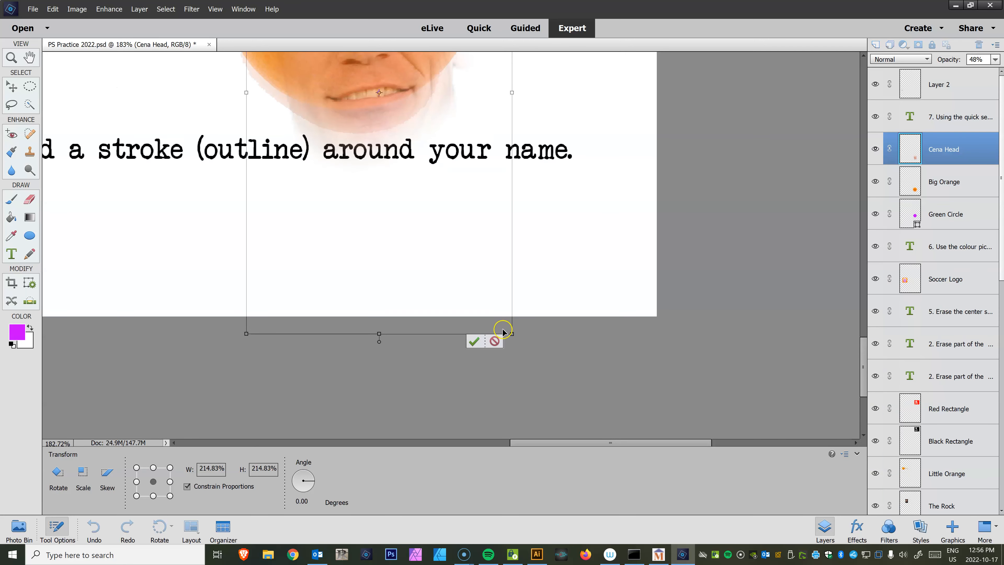
pyautogui.click(496, 340)
# - Scale the face to about 203% width and 171% height so that it fills the middle of the orange
pyautogui.scroll(6, 502, 348)
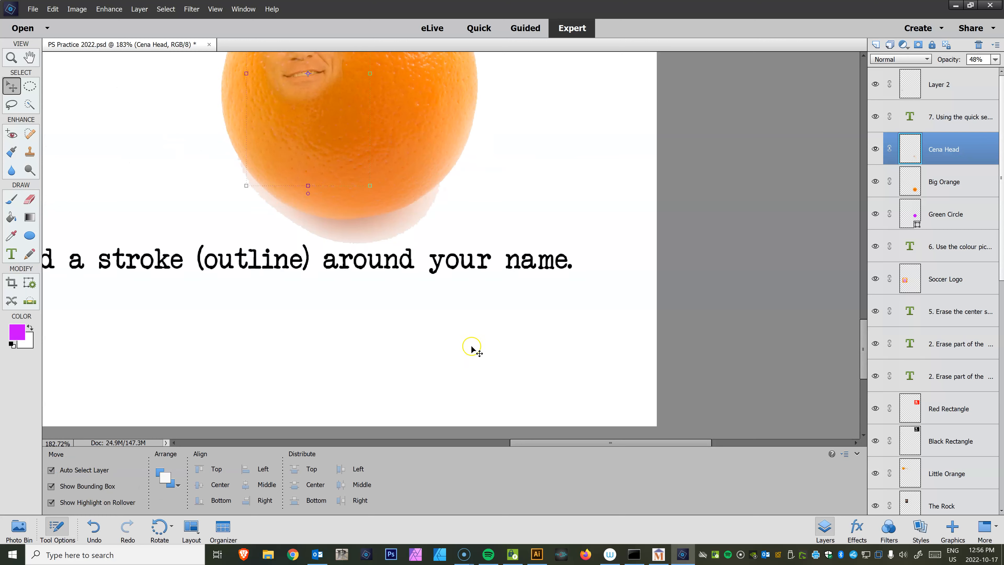
pyautogui.scroll(2, 451, 262)
pyautogui.hotkey('ctrl', '-')
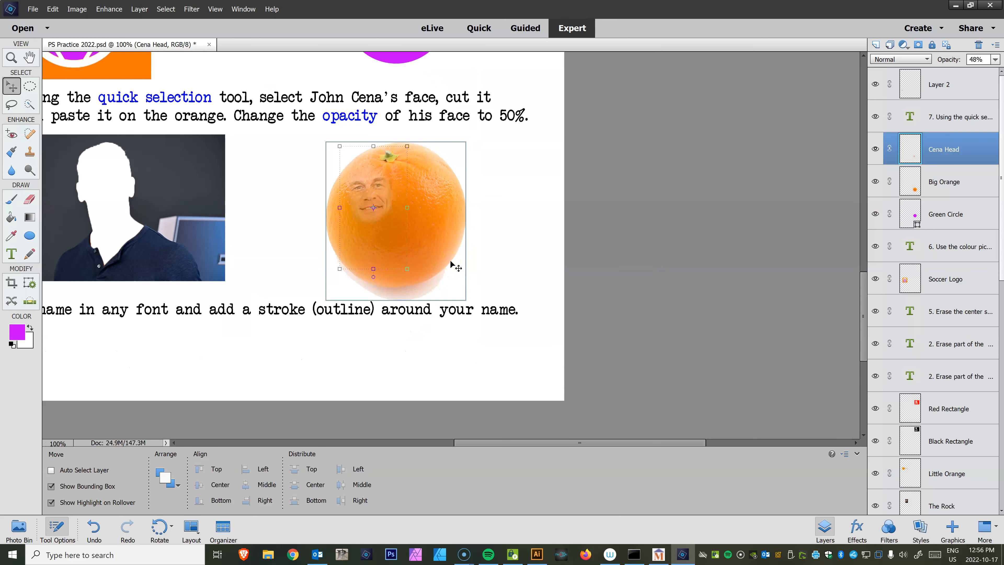
pyautogui.moveTo(408, 269); pyautogui.dragTo(477, 357)
pyautogui.moveTo(399, 243); pyautogui.dragTo(397, 240)
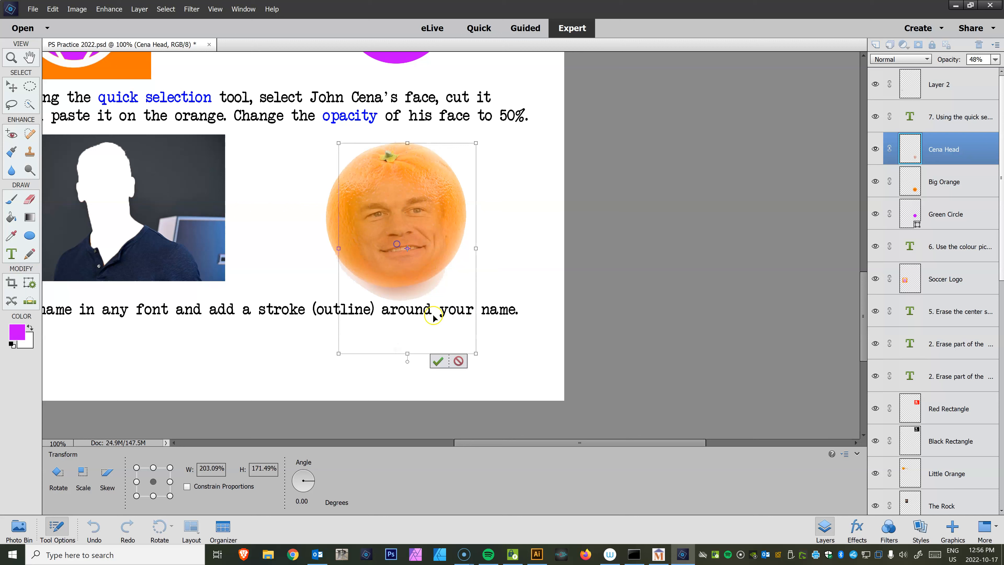
pyautogui.click(437, 361)
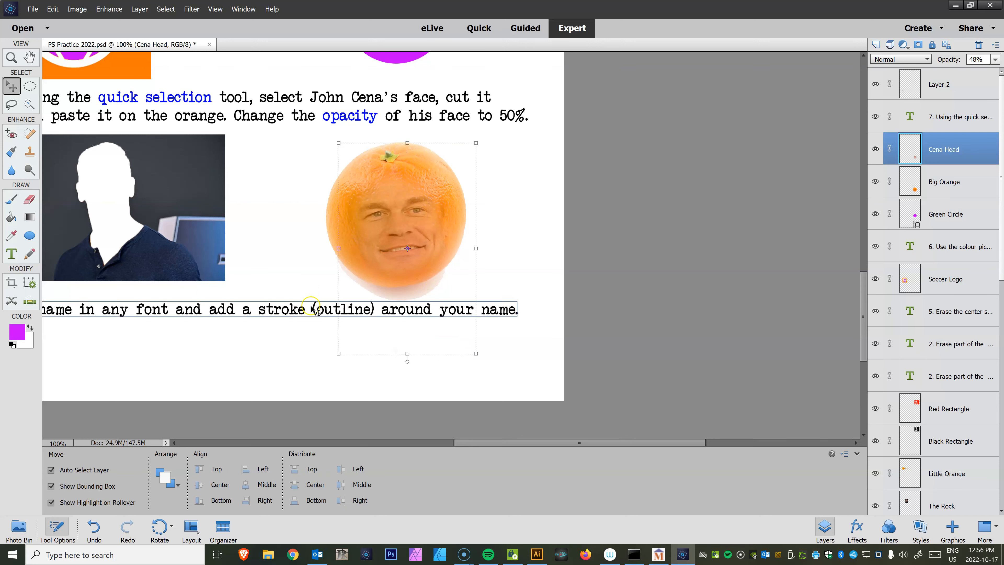
# - Add the author's name as magenta 14 pt Raider Crusader Regular text in the blank area under instruction 8
pyautogui.click(271, 336)
pyautogui.moveTo(202, 348); pyautogui.dragTo(368, 343)
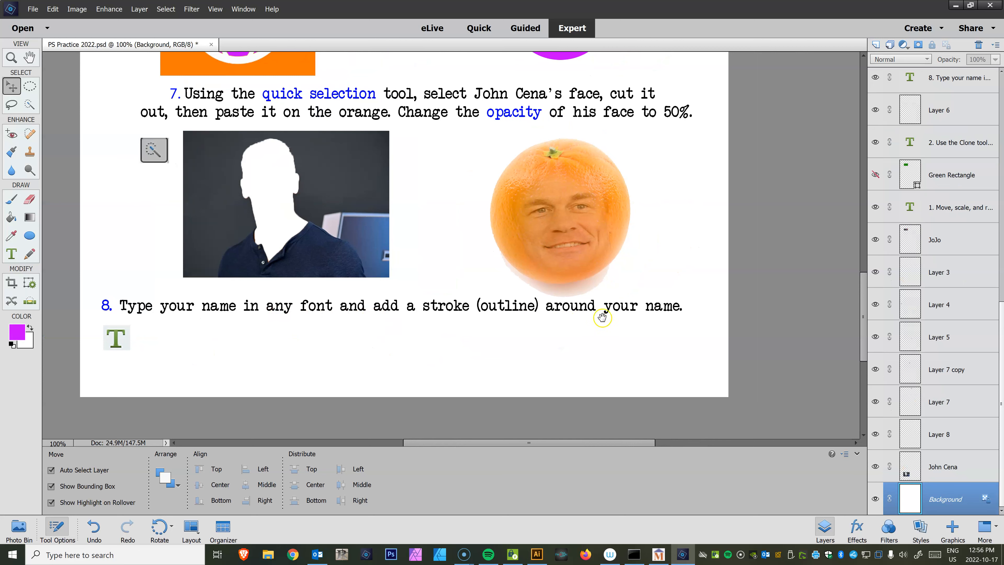
pyautogui.click(21, 253)
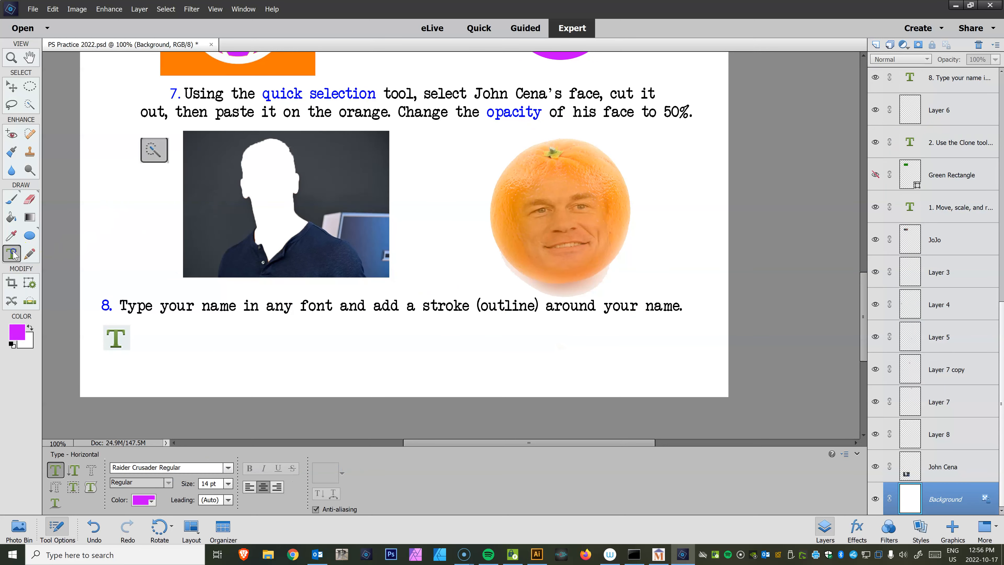
pyautogui.click(213, 360)
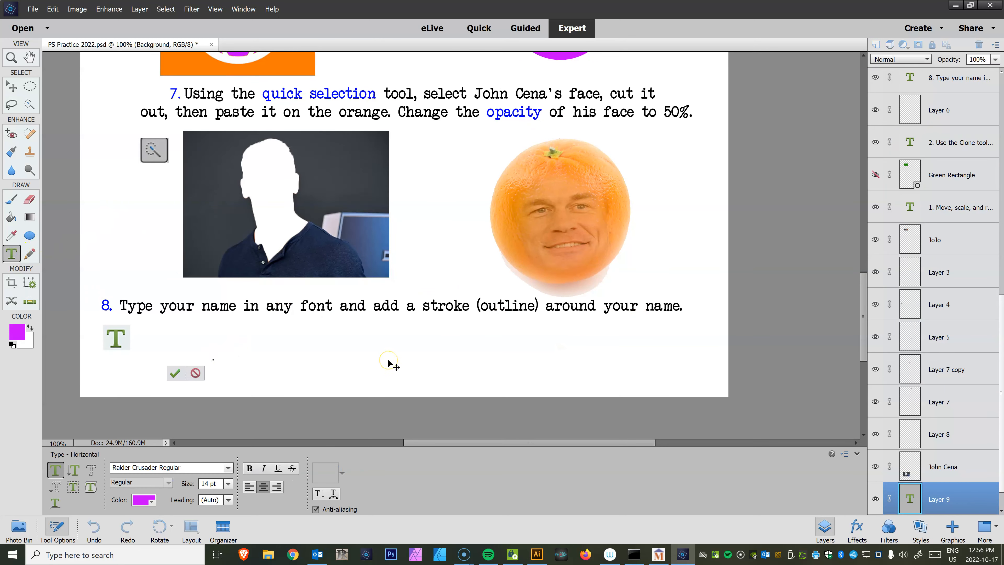
pyautogui.write('Mr. Van')
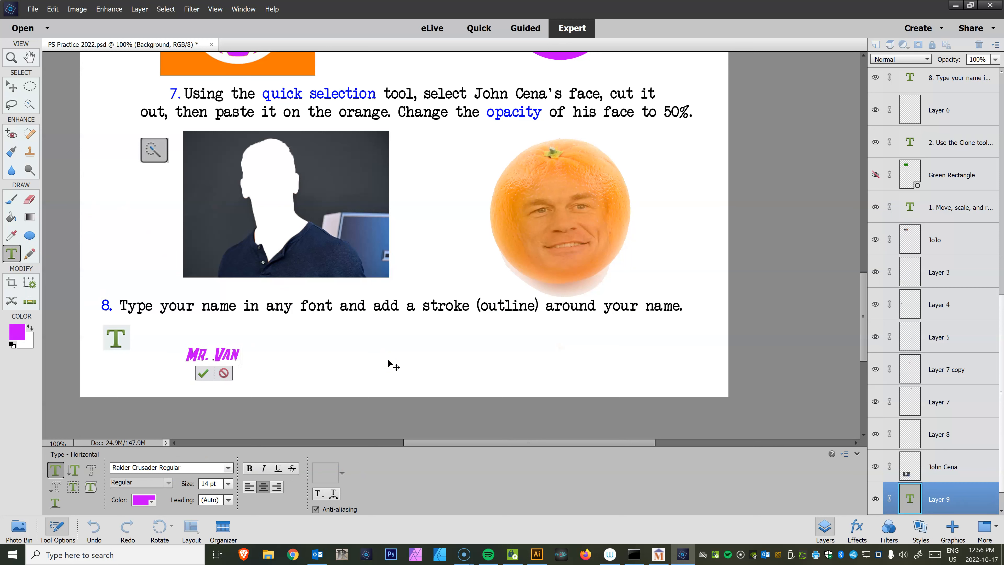
pyautogui.click(202, 374)
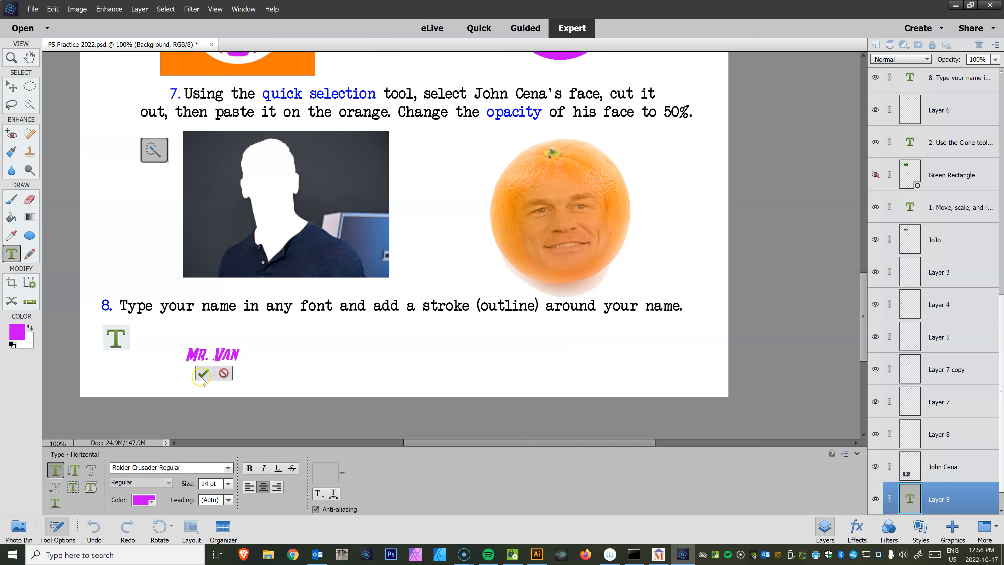
# - Enlarge the magenta name text to about 52 pt and position it directly beneath instruction 8
pyautogui.press('v')
pyautogui.click(241, 363)
pyautogui.moveTo(241, 362); pyautogui.dragTo(394, 413)
pyautogui.moveTo(325, 378); pyautogui.dragTo(339, 358)
pyautogui.doubleClick(338, 359)
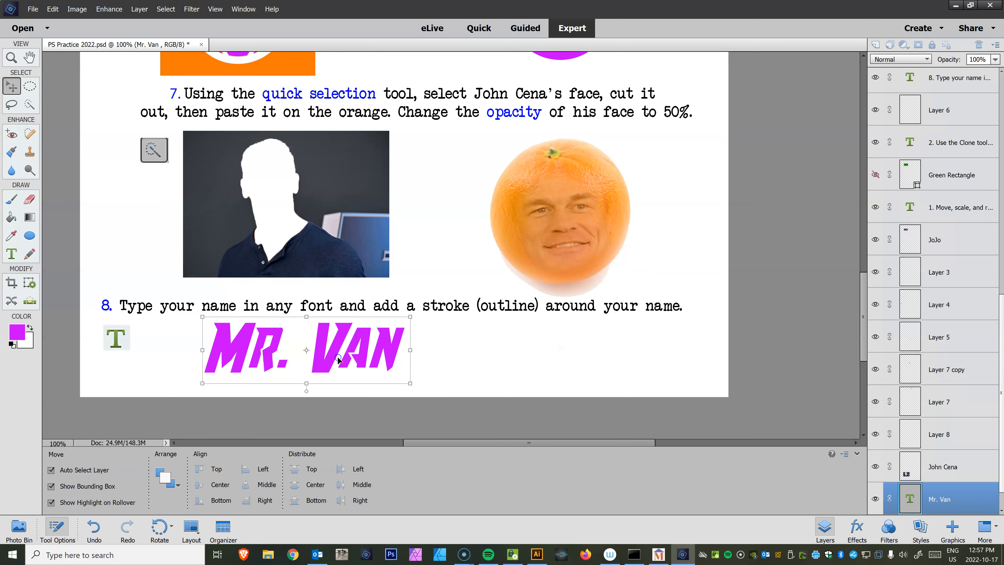
# - Preview other fonts and the color swatches for the name text, keeping Raider Crusader Regular in magenta
pyautogui.doubleClick(337, 357)
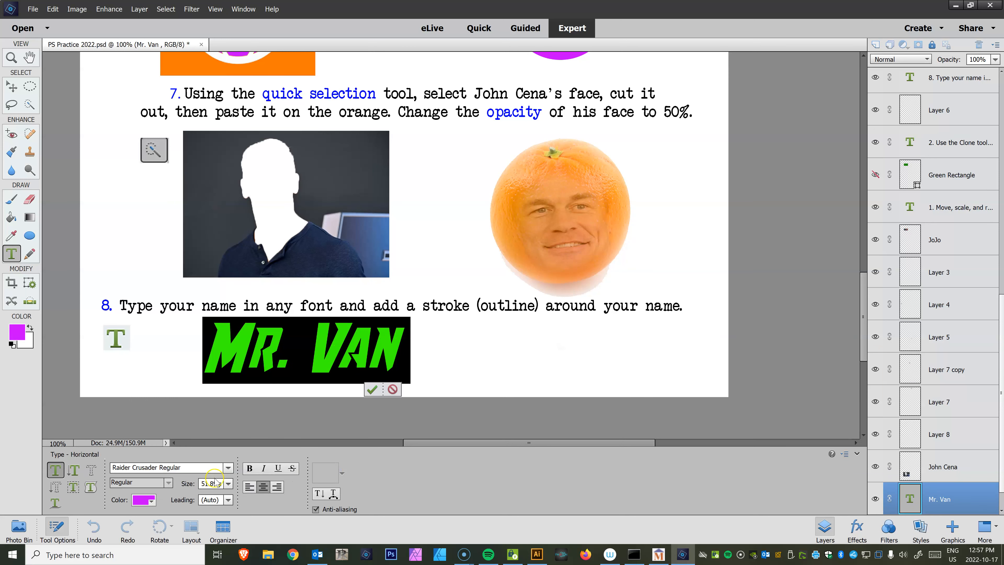
pyautogui.click(228, 468)
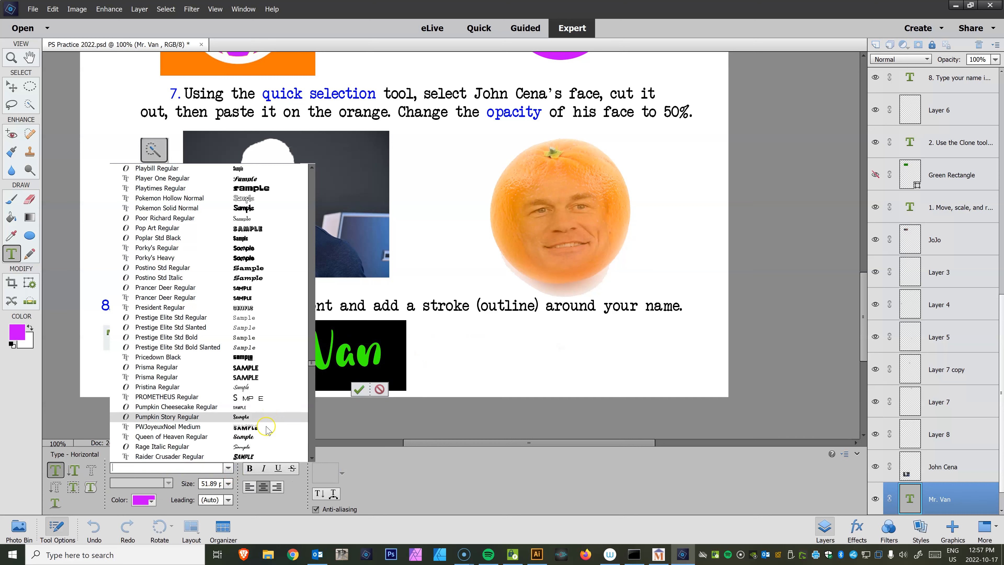
pyautogui.click(250, 457)
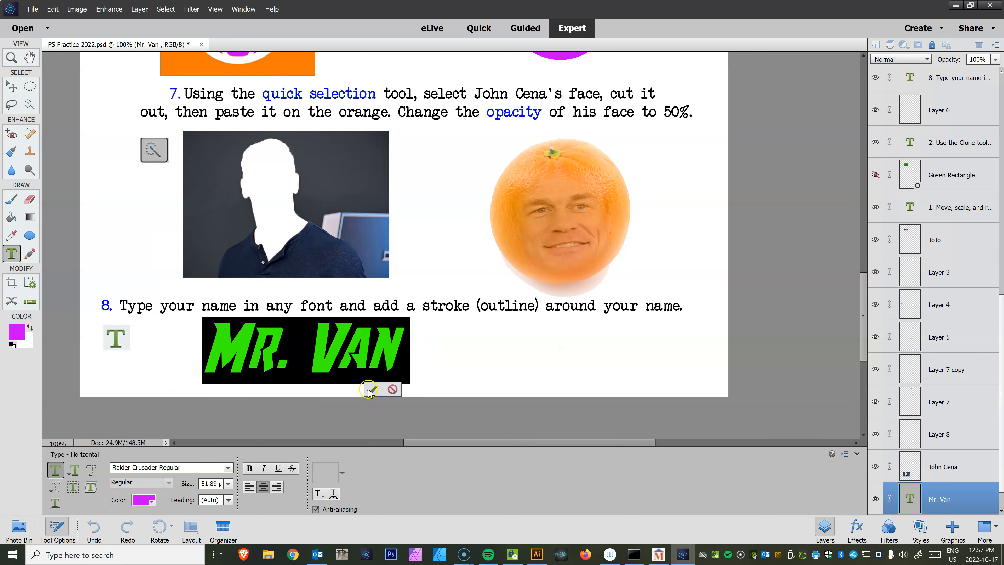
pyautogui.click(152, 500)
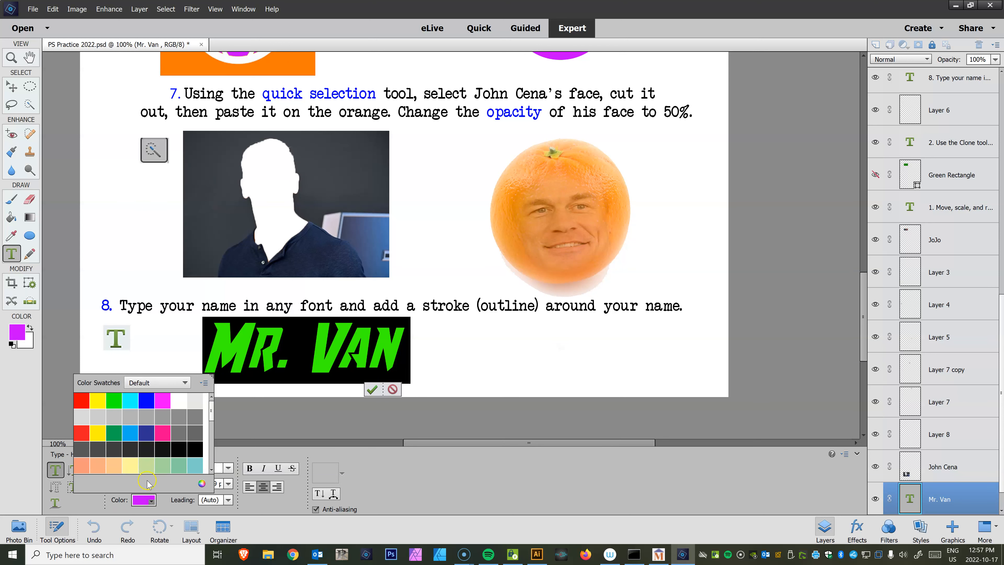
pyautogui.click(148, 501)
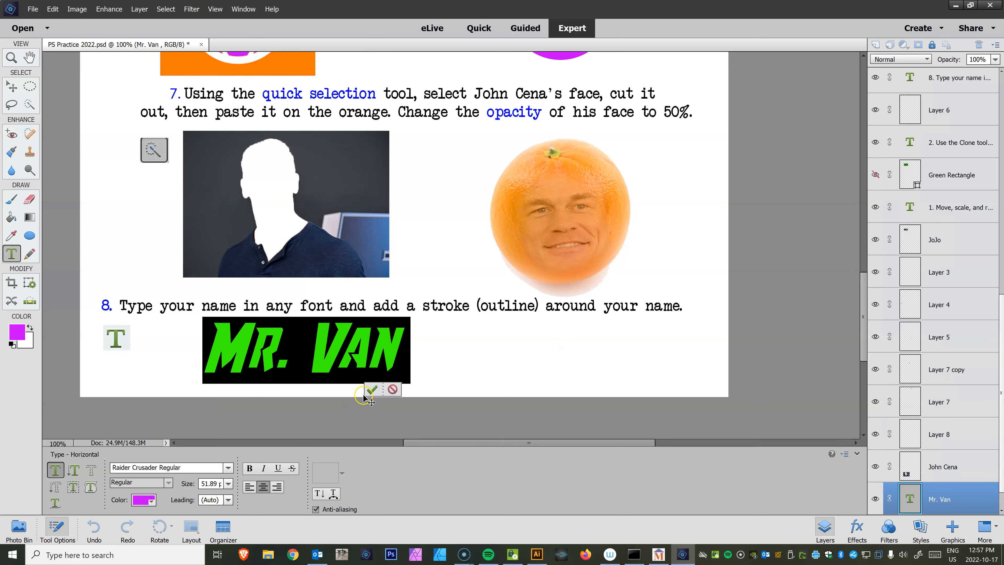
pyautogui.click(372, 389)
# - Shift the name slightly right and down, and add an 18 px stroke to it with the position set to Outside
pyautogui.moveTo(375, 370); pyautogui.dragTo(397, 377)
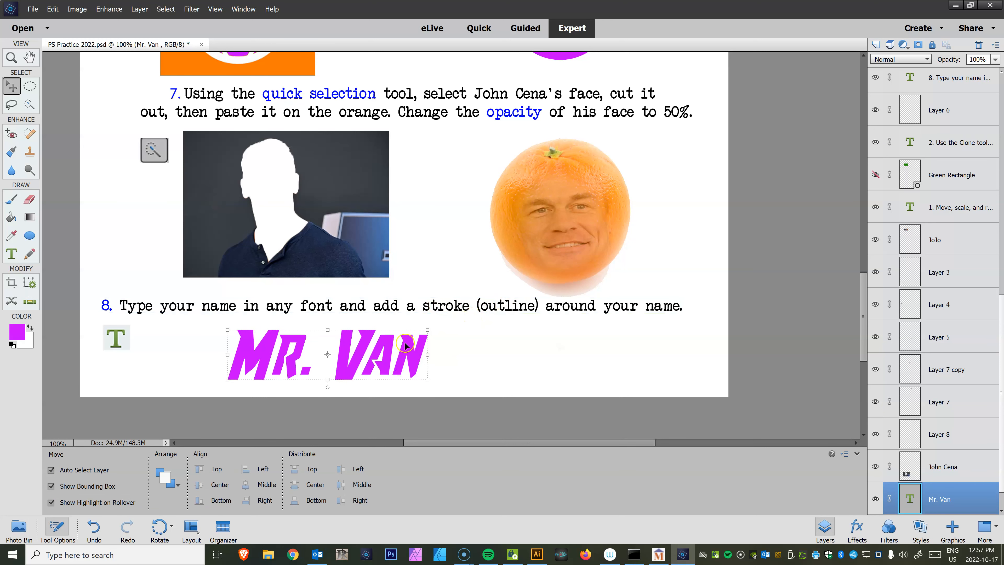
pyautogui.rightClick(357, 363)
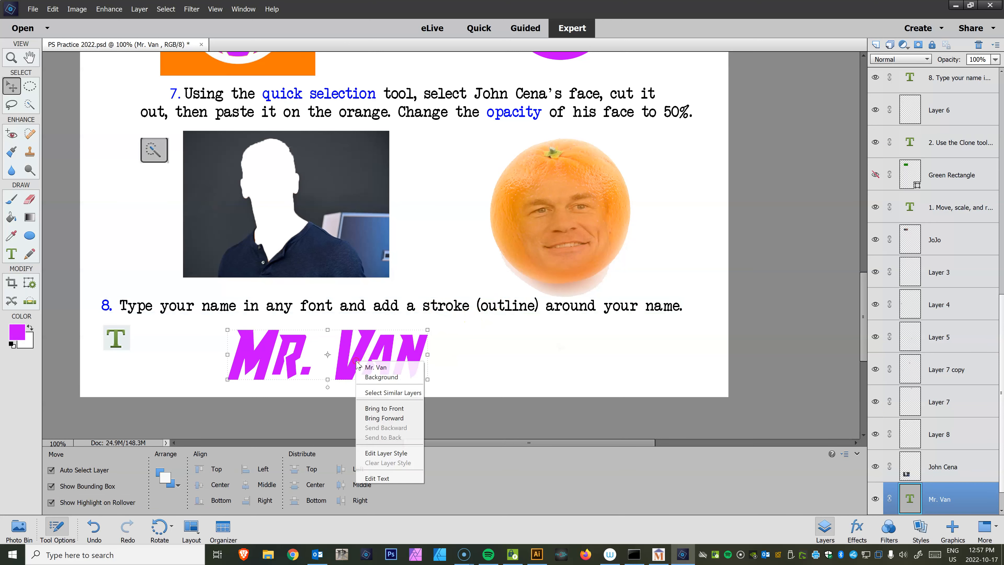
pyautogui.click(378, 453)
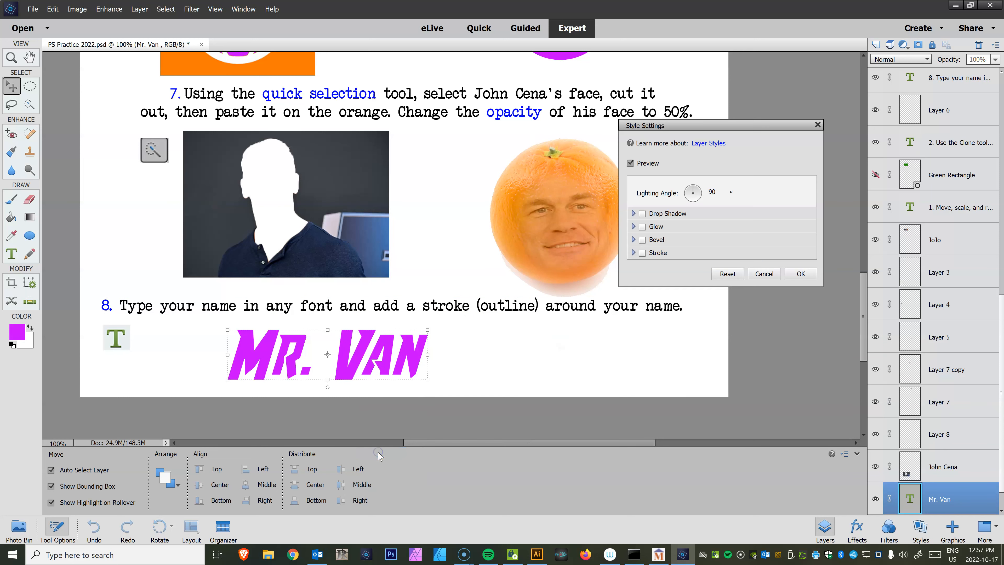
pyautogui.click(644, 254)
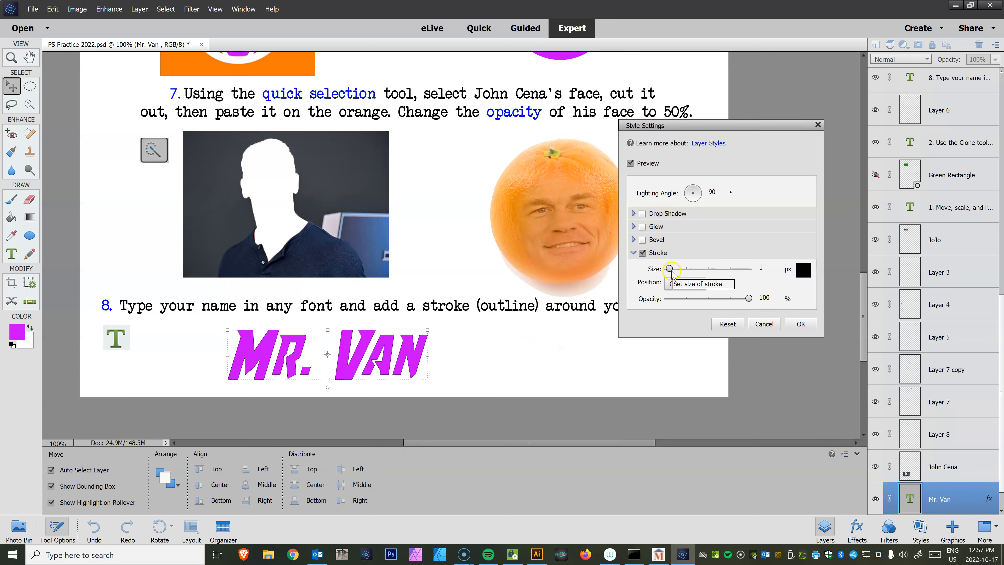
pyautogui.moveTo(669, 270); pyautogui.dragTo(676, 272)
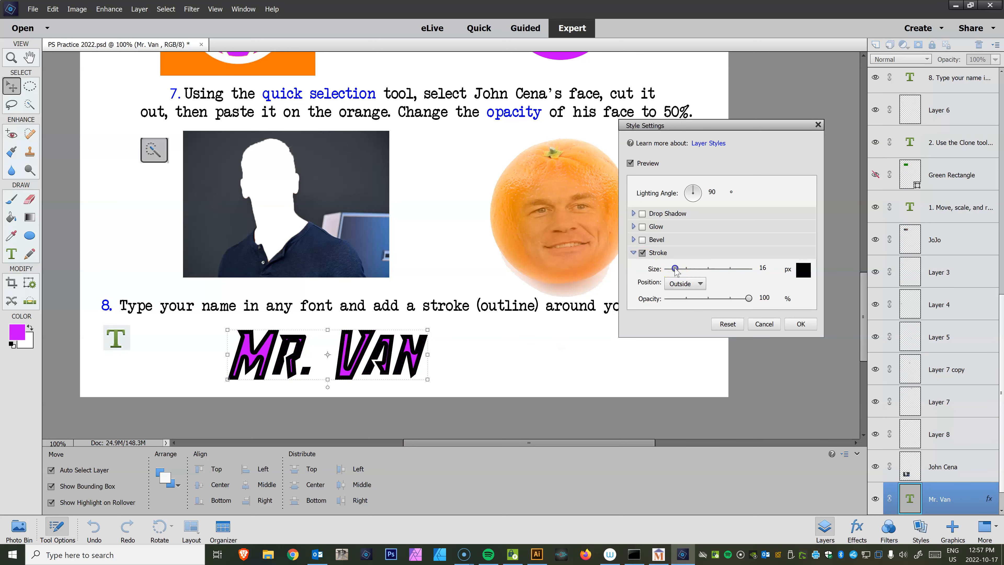
pyautogui.click(364, 353)
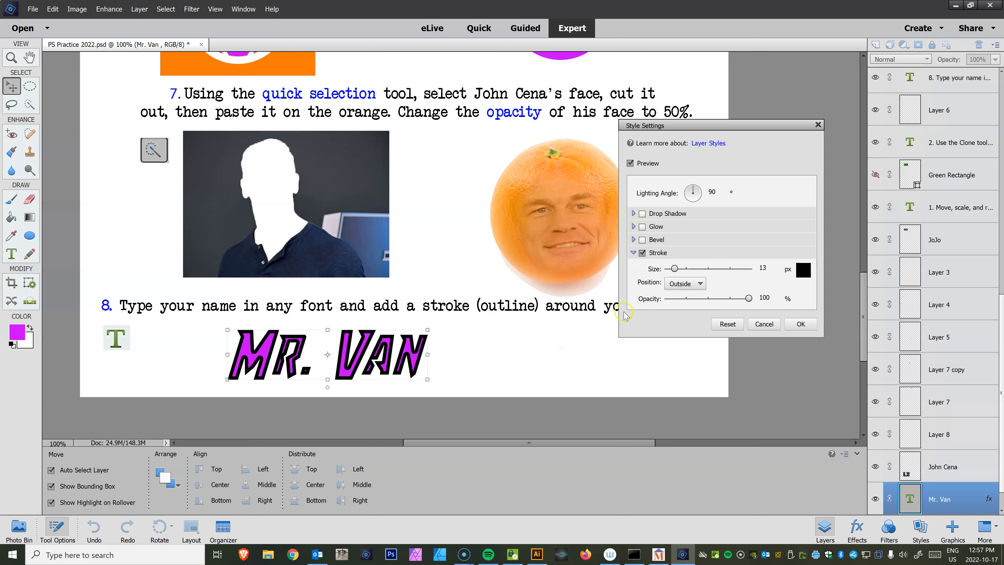
pyautogui.click(697, 284)
pyautogui.click(696, 295)
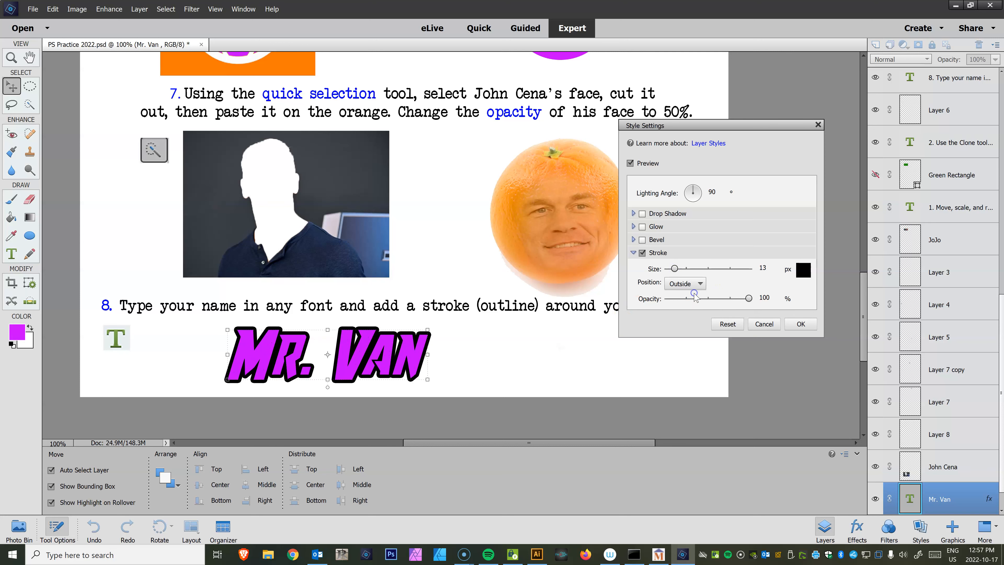
pyautogui.moveTo(675, 270); pyautogui.dragTo(676, 271)
# - Set the name's stroke color to light blue 52bde0 and apply the layer style
pyautogui.click(802, 263)
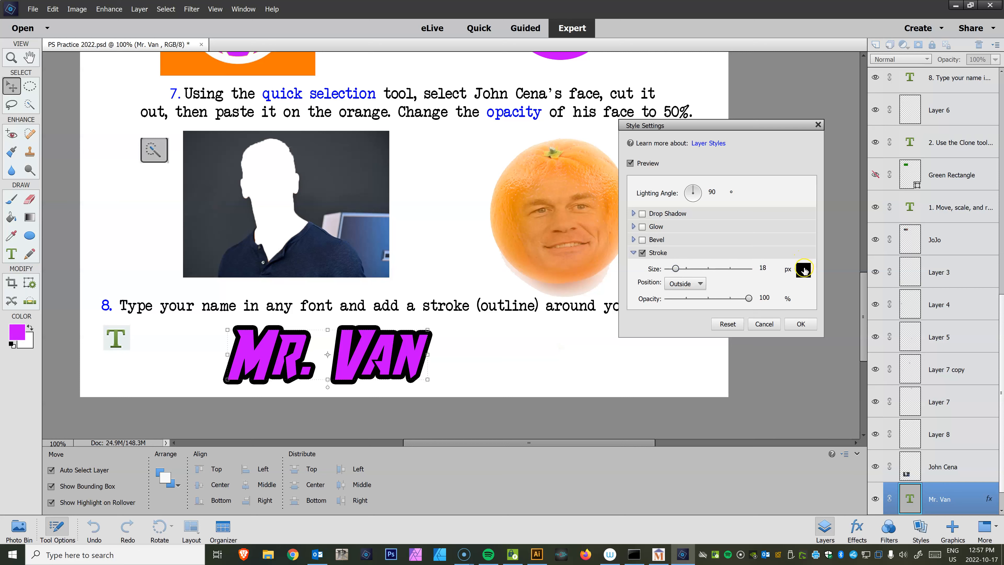
pyautogui.click(795, 180)
pyautogui.click(734, 131)
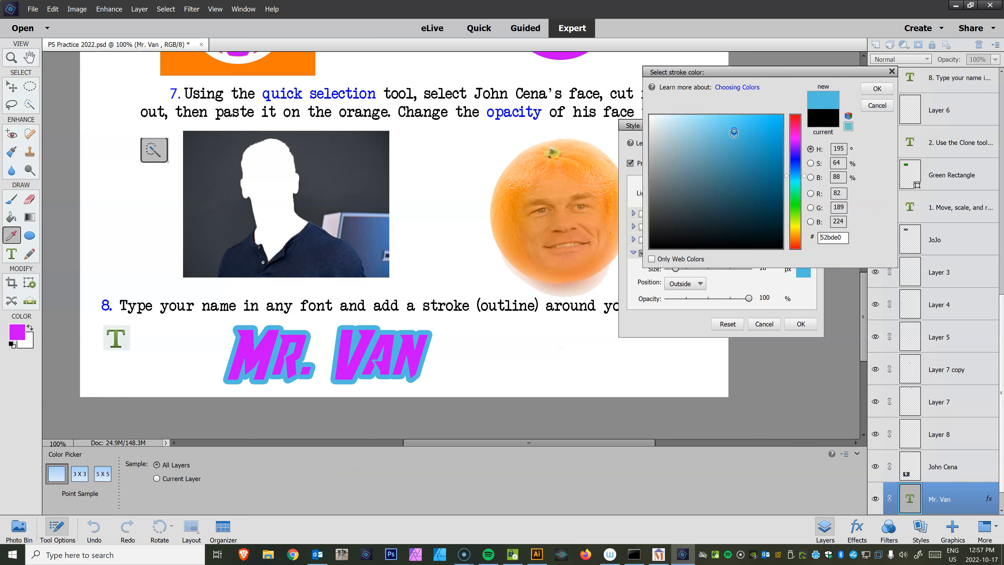
pyautogui.click(877, 89)
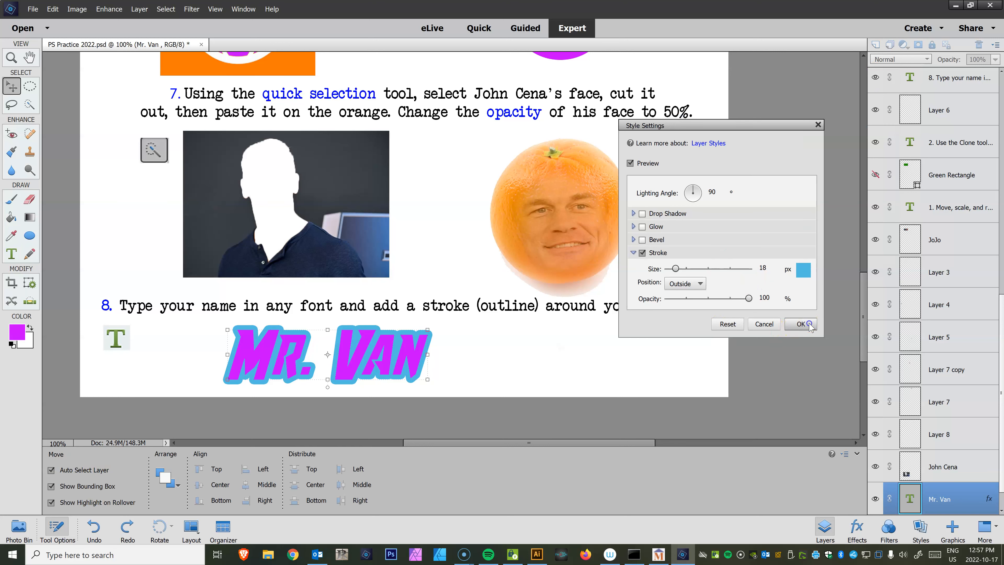
pyautogui.click(802, 324)
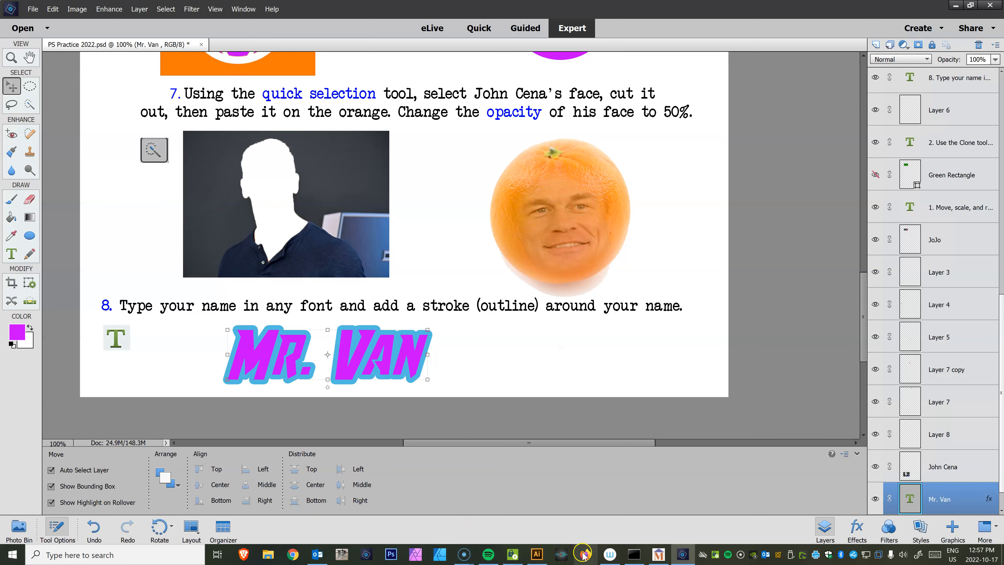
pyautogui.moveTo(464, 554)
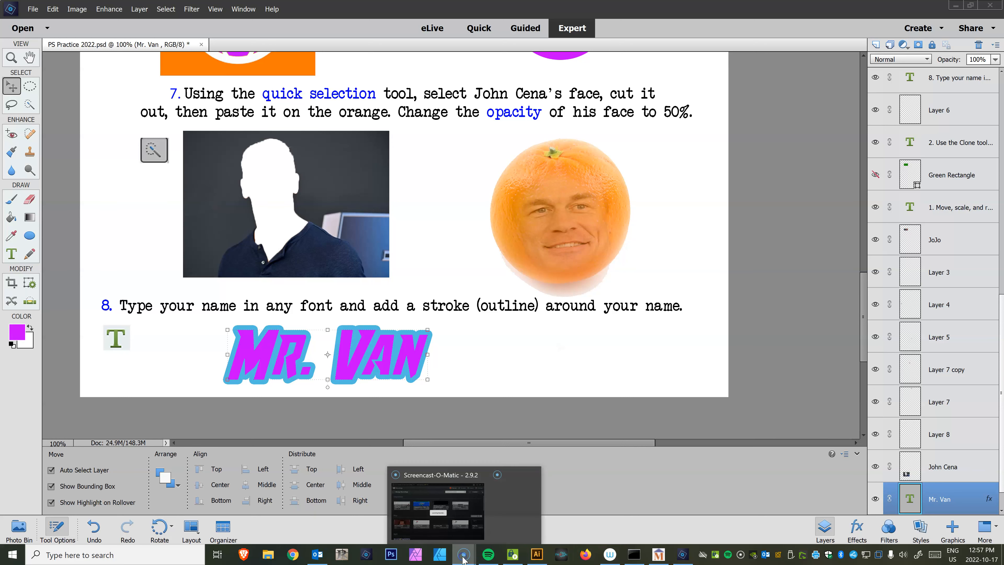
pyautogui.click(465, 529)
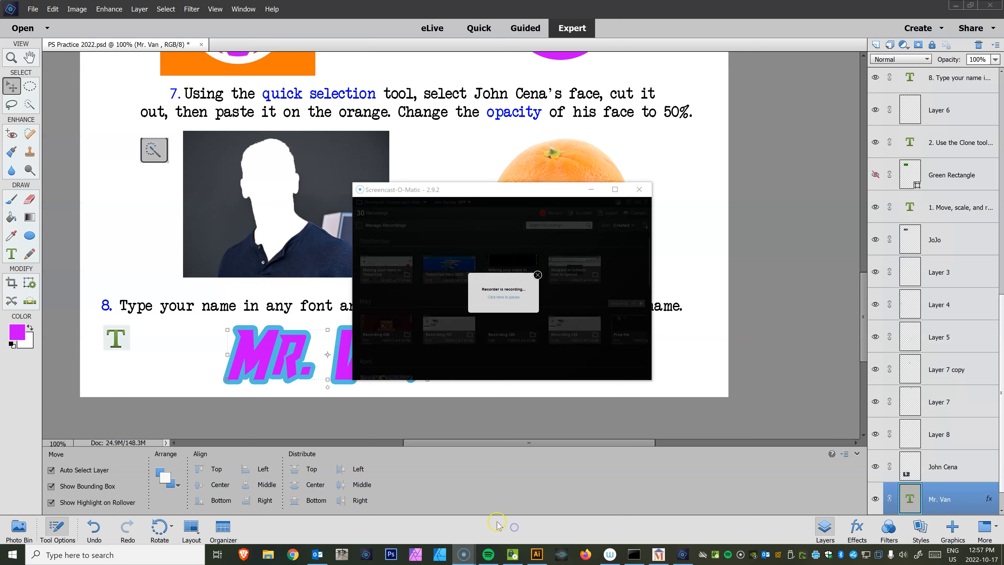